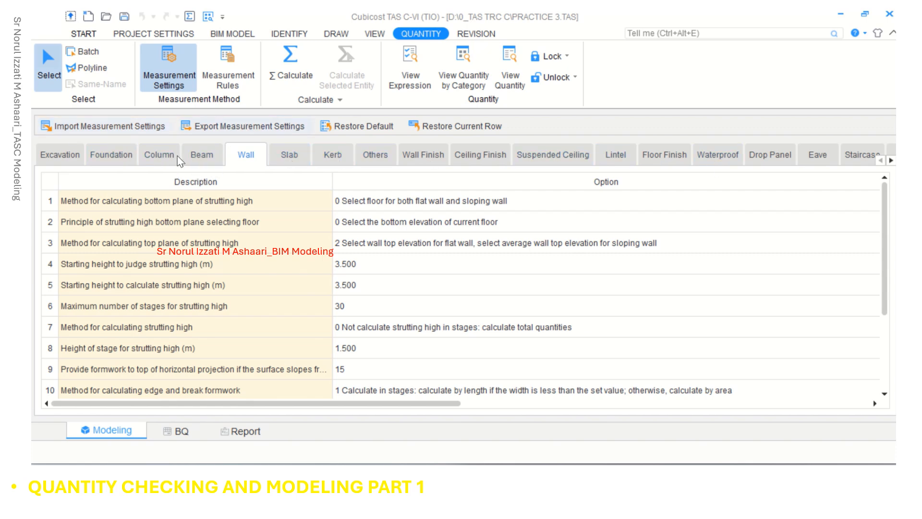
# Review the measurement settings for columns and slabs
pyautogui.click(165, 159)
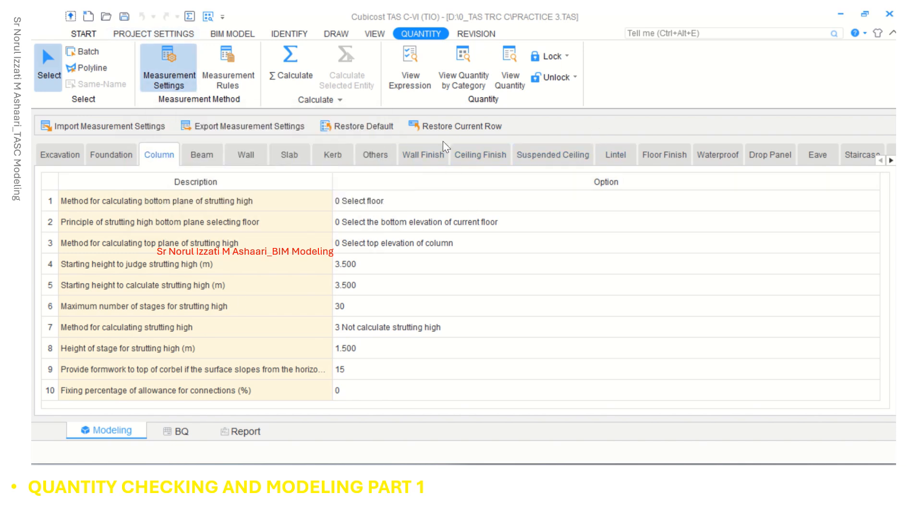
pyautogui.click(291, 157)
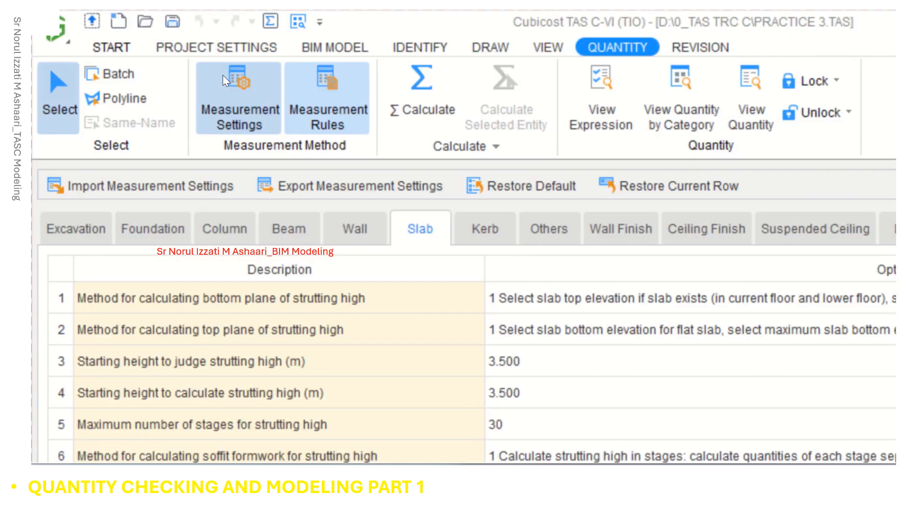
# Open the measurement rules and look through the full list of rules for the Column element
pyautogui.click(225, 80)
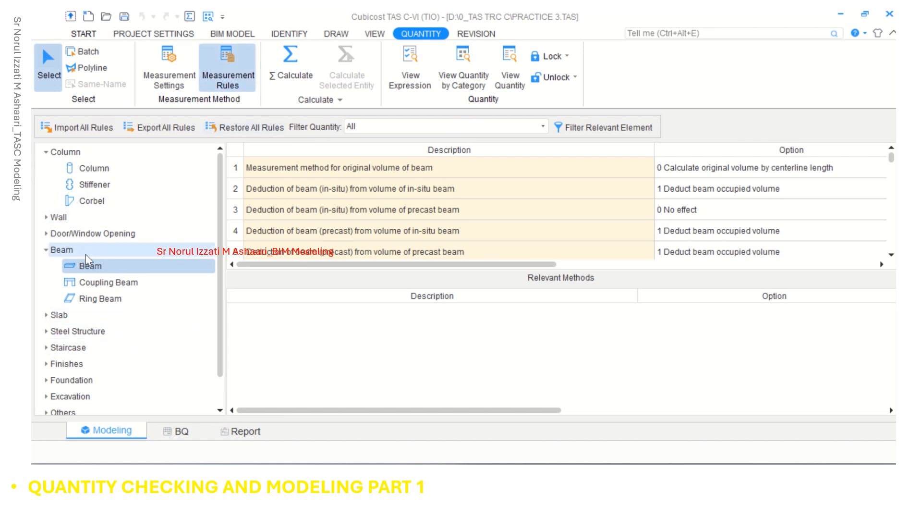
pyautogui.click(103, 168)
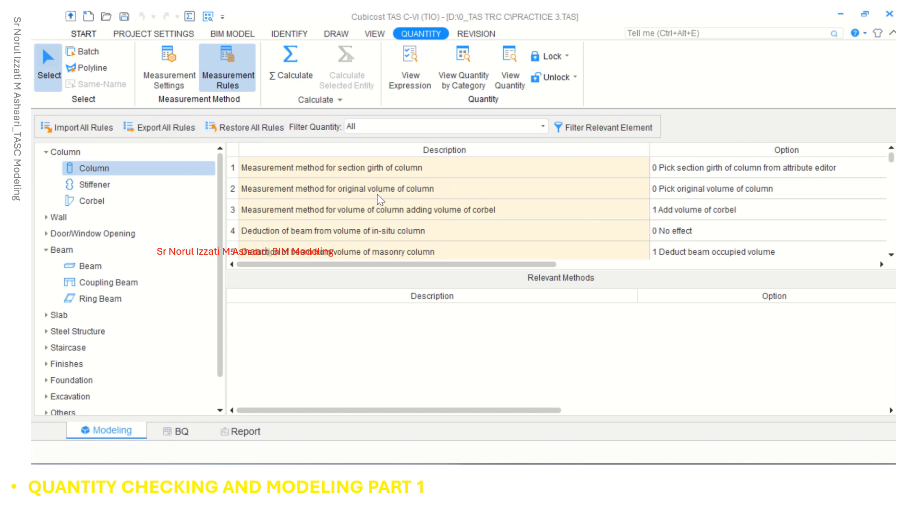
pyautogui.scroll(-8, 380, 199)
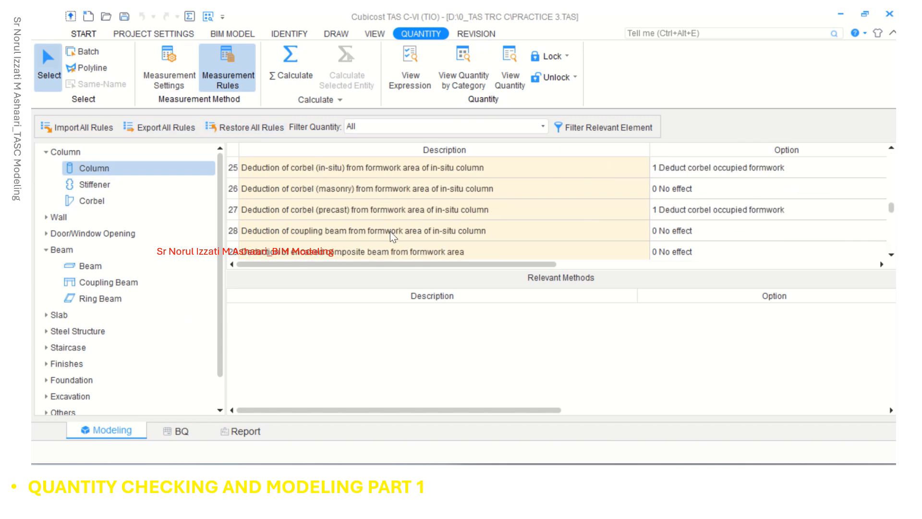
pyautogui.scroll(-6, 392, 235)
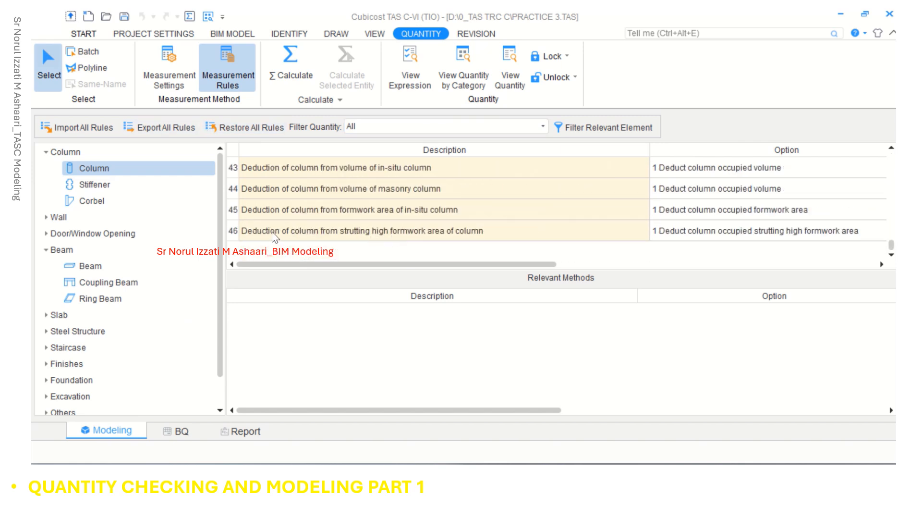
# Filter the column measurement rules by Volume and look through the filtered rules
pyautogui.click(533, 126)
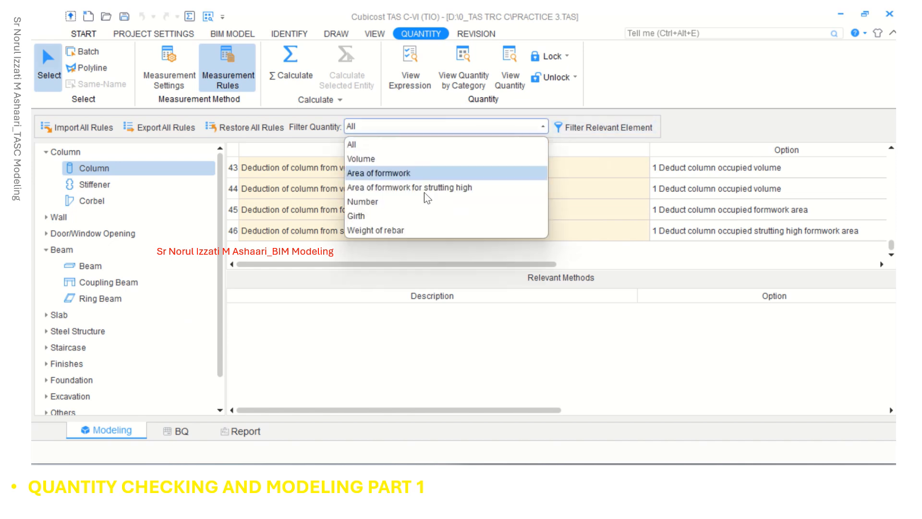
pyautogui.click(370, 159)
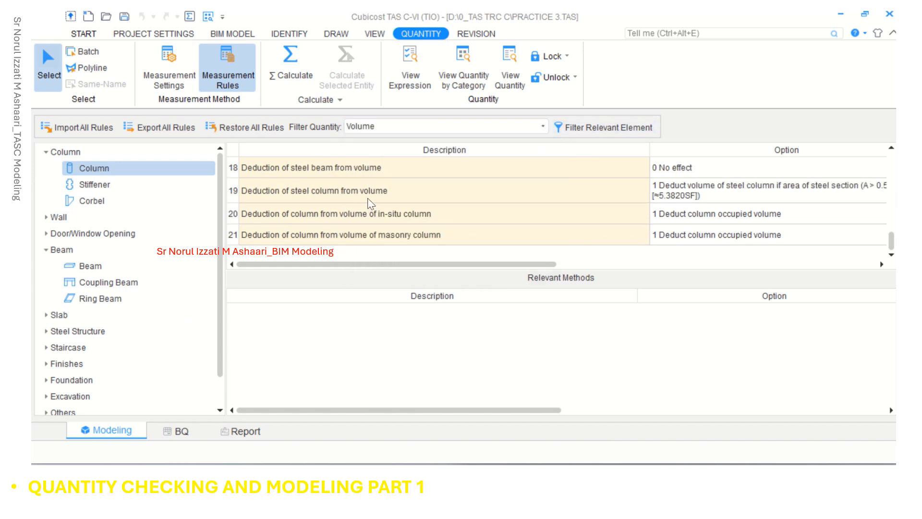
pyautogui.scroll(6, 369, 204)
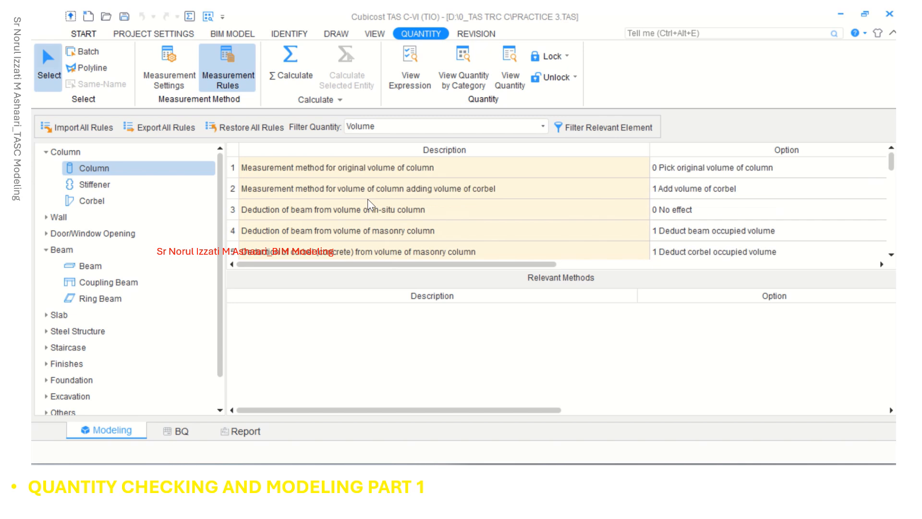
pyautogui.scroll(-6, 370, 204)
pyautogui.scroll(-1, 368, 201)
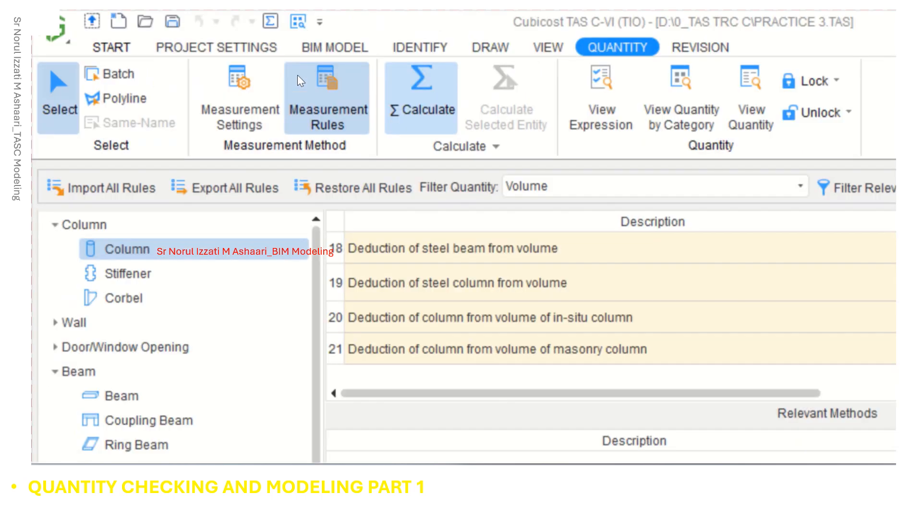
# Run the summary calculation for all floors
pyautogui.click(298, 77)
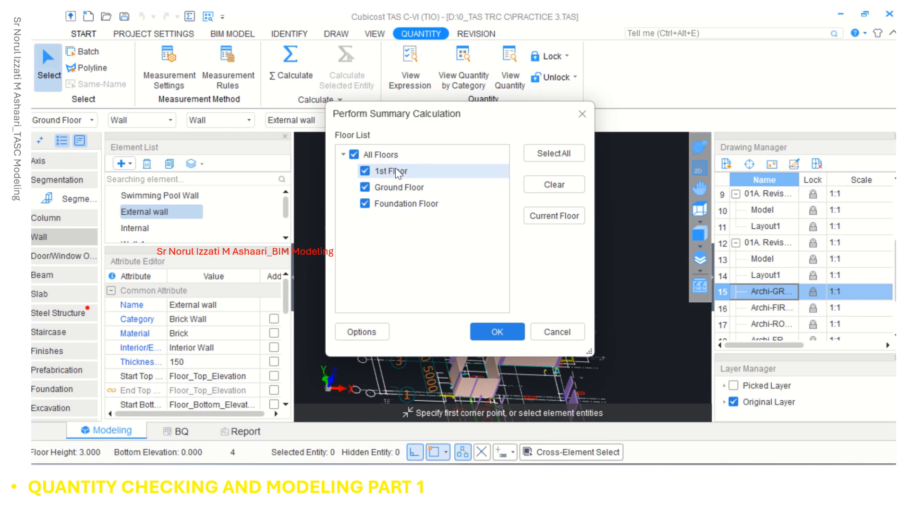
pyautogui.click(482, 336)
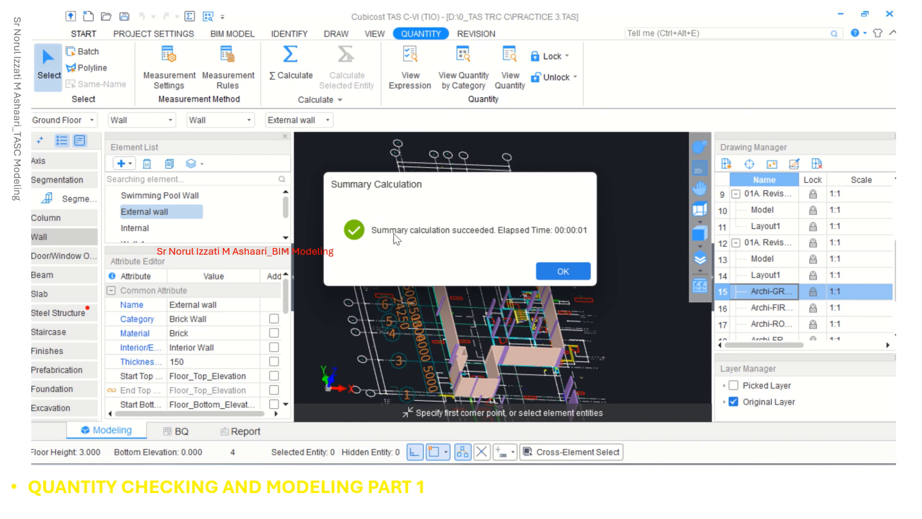
pyautogui.click(561, 271)
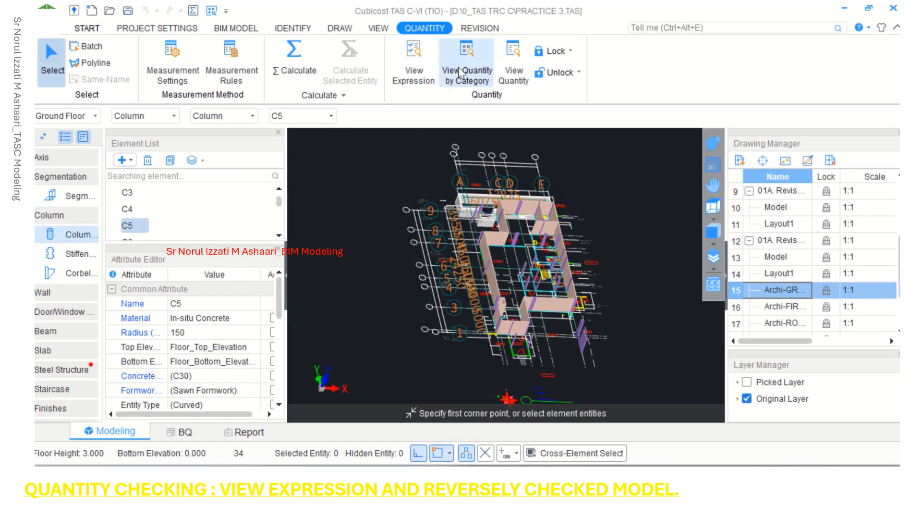
# View quantities by category for the Ground Floor in Zone-1, checking the column, wall, beam and in-situ slab tables
pyautogui.click(459, 72)
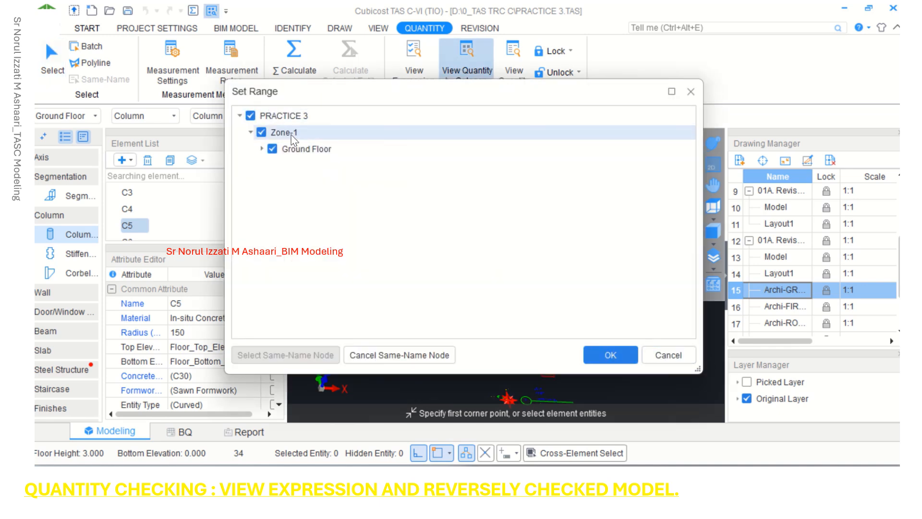
pyautogui.click(603, 357)
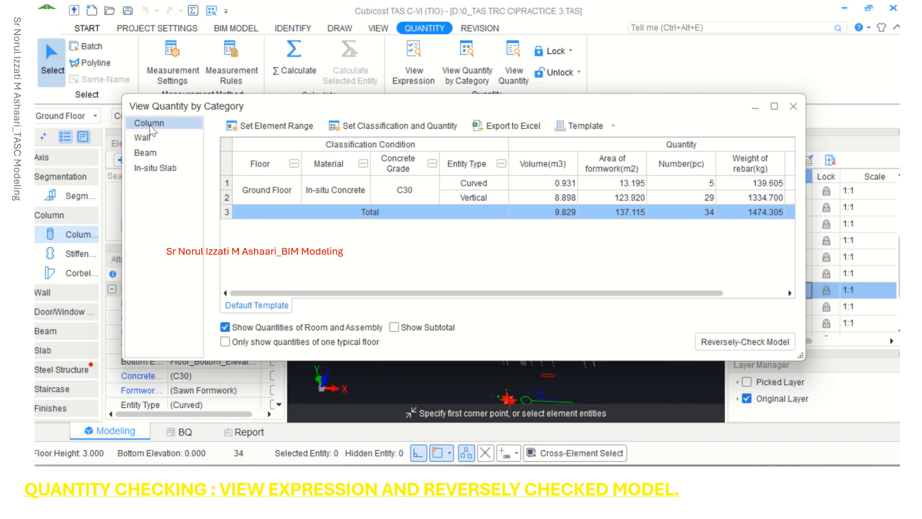
pyautogui.click(143, 137)
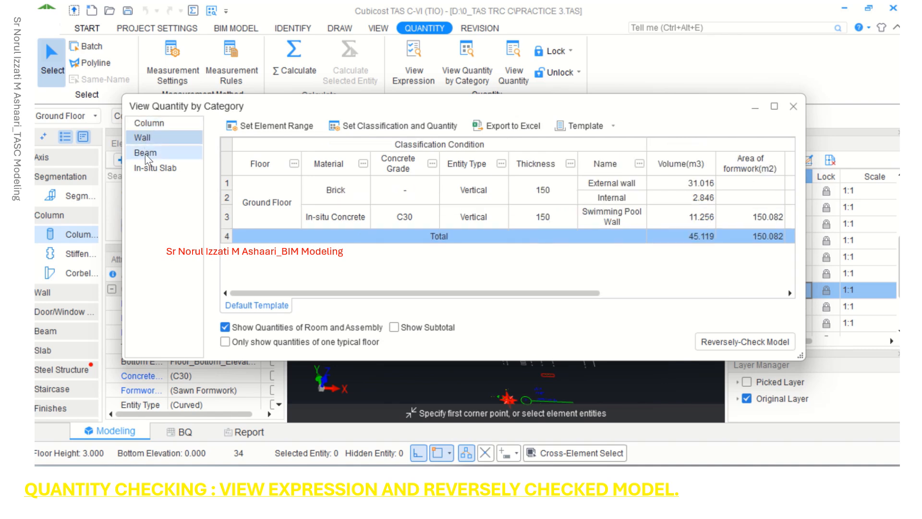
pyautogui.click(145, 152)
pyautogui.click(153, 169)
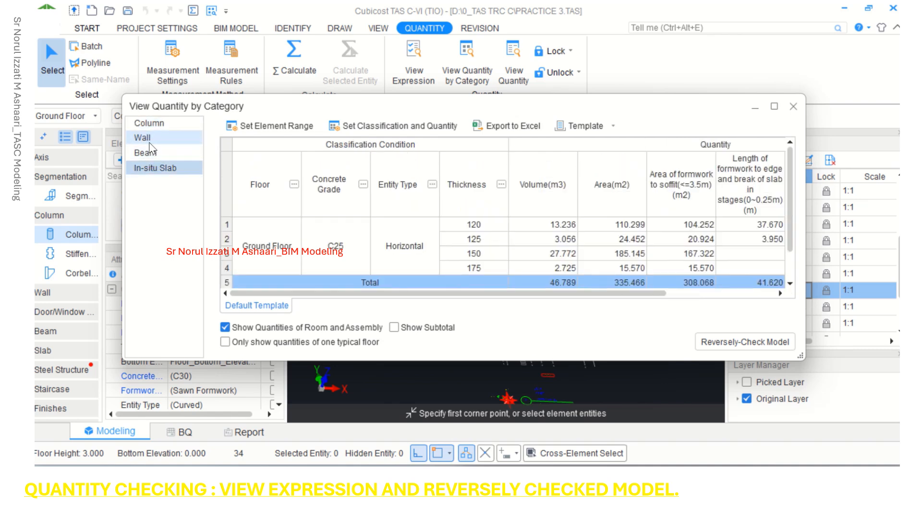
pyautogui.click(149, 126)
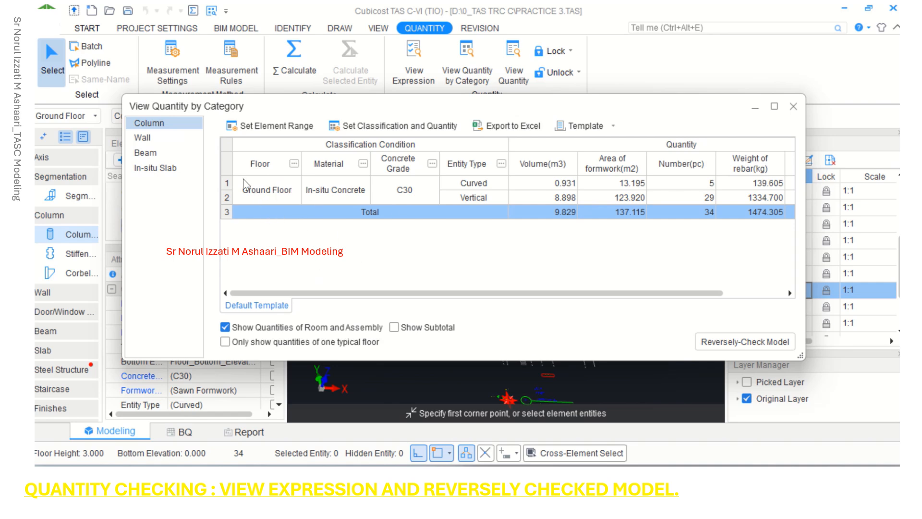
pyautogui.click(433, 263)
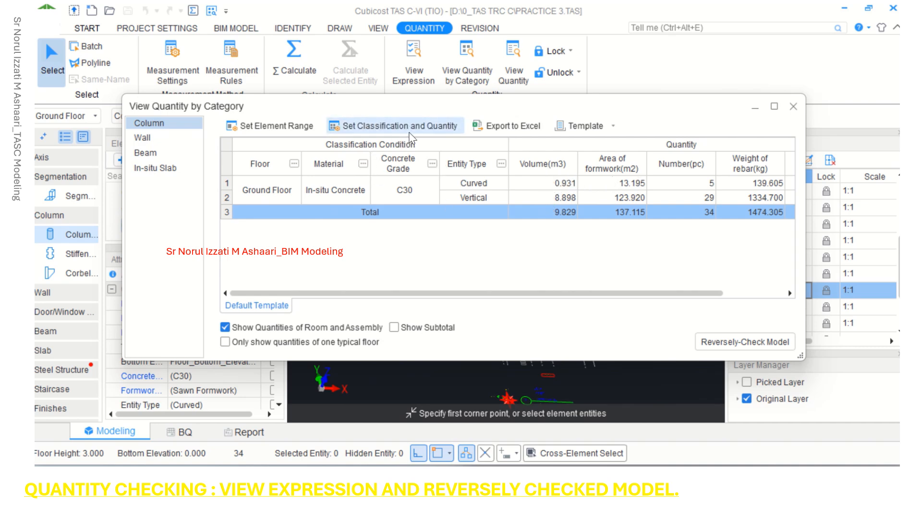
# In the column classification conditions, enable Name, disable Floor and move Floor one row below Material
pyautogui.click(409, 132)
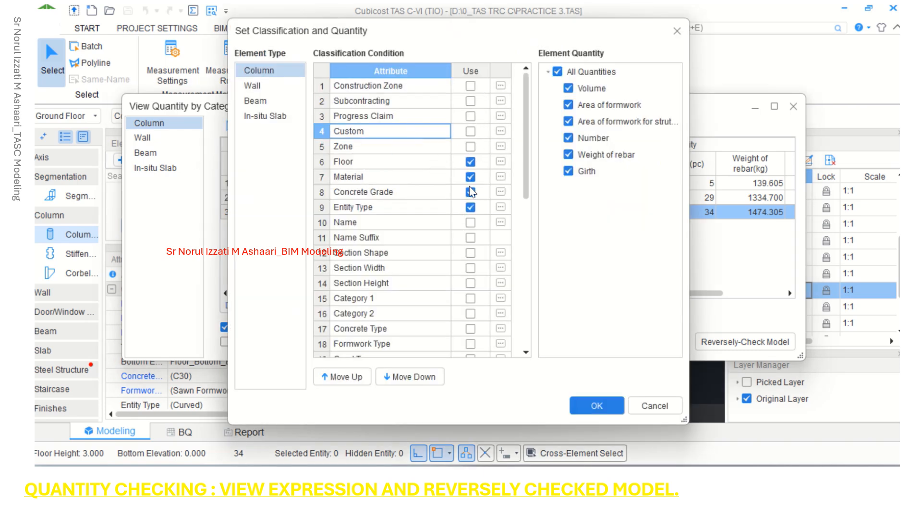
pyautogui.click(470, 222)
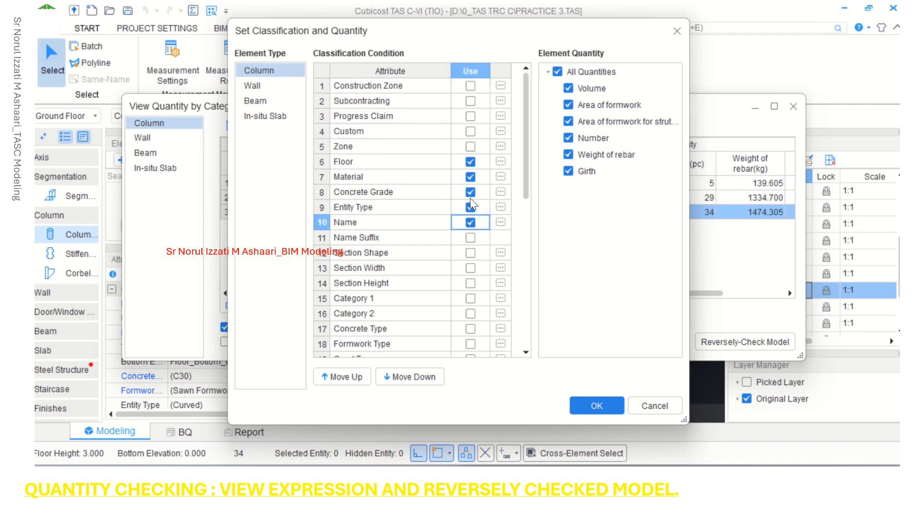
pyautogui.click(470, 161)
pyautogui.scroll(-1, 504, 252)
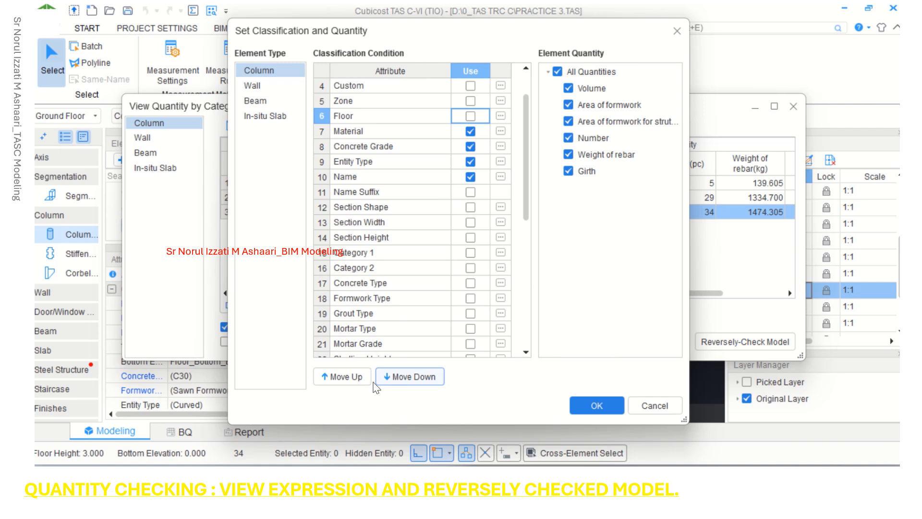
pyautogui.click(357, 377)
pyautogui.click(398, 381)
pyautogui.click(408, 380)
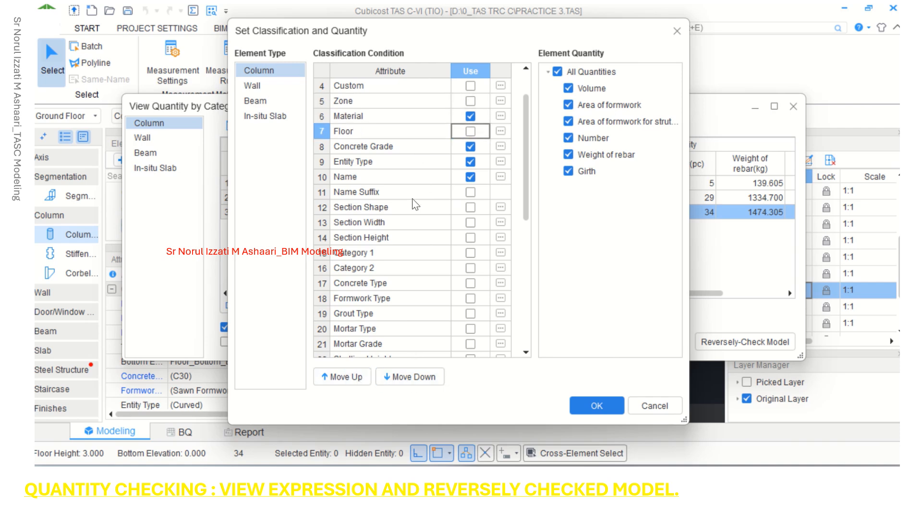
pyautogui.scroll(1, 428, 167)
pyautogui.scroll(-7, 430, 177)
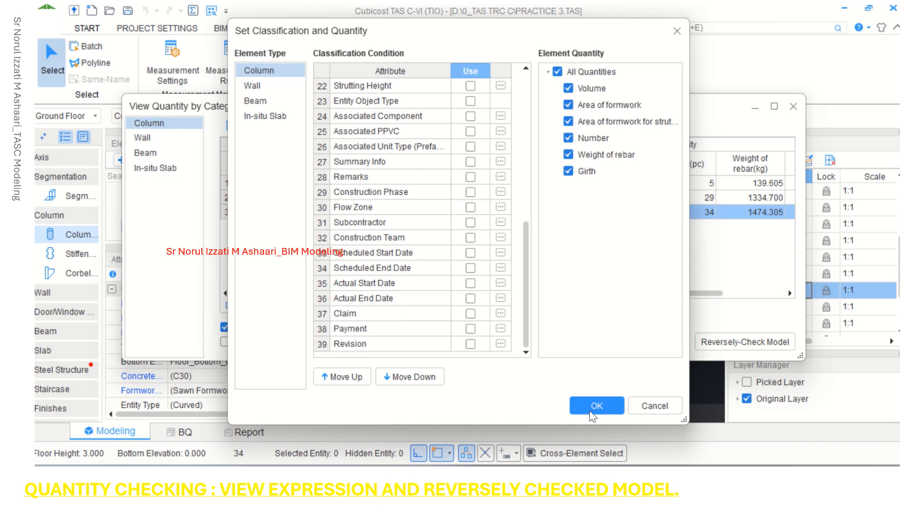
pyautogui.click(588, 408)
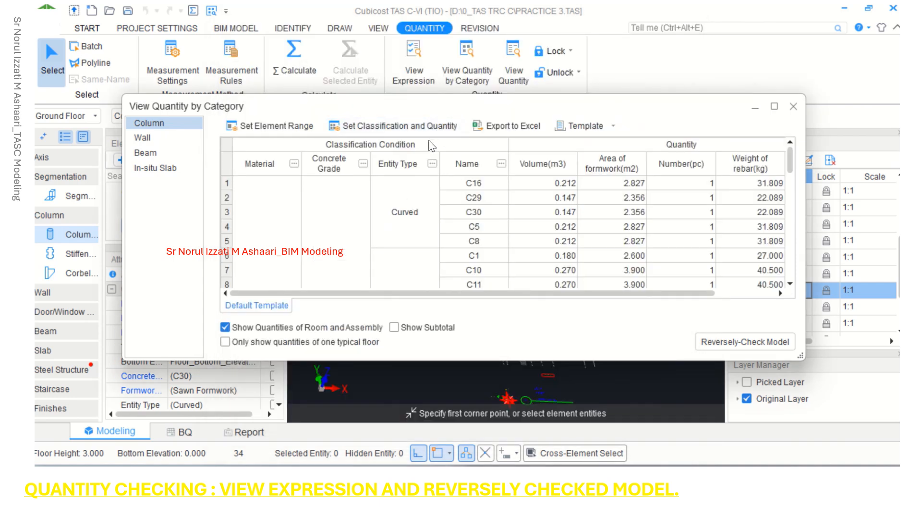
# Look through the column quantities listed by name
pyautogui.scroll(-8, 518, 226)
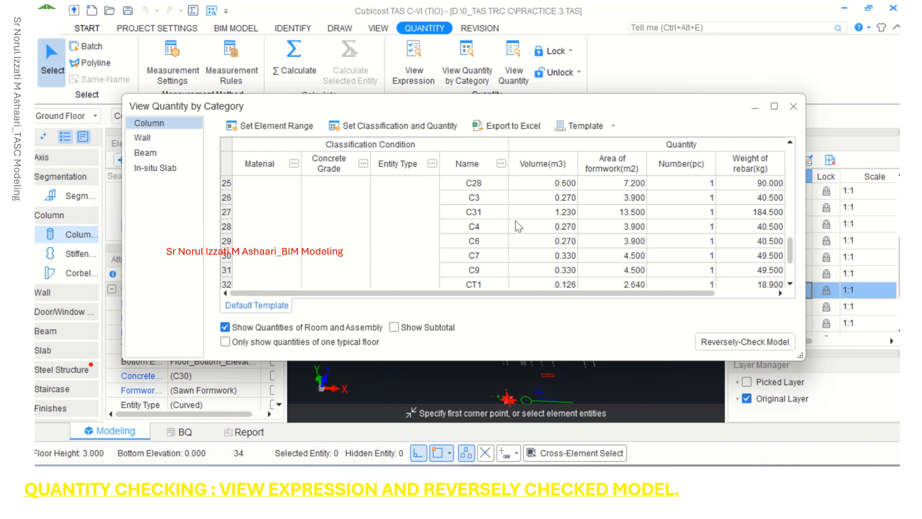
pyautogui.scroll(5, 518, 226)
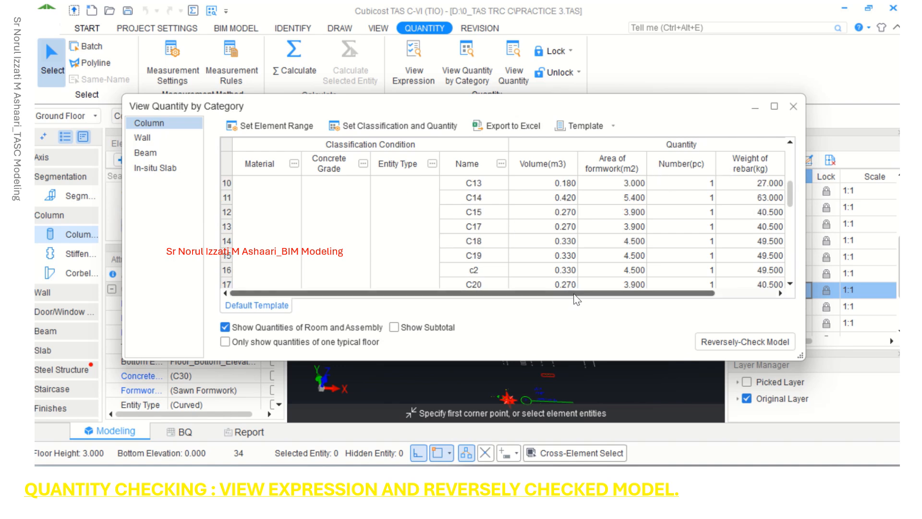
pyautogui.moveTo(574, 293); pyautogui.dragTo(530, 298)
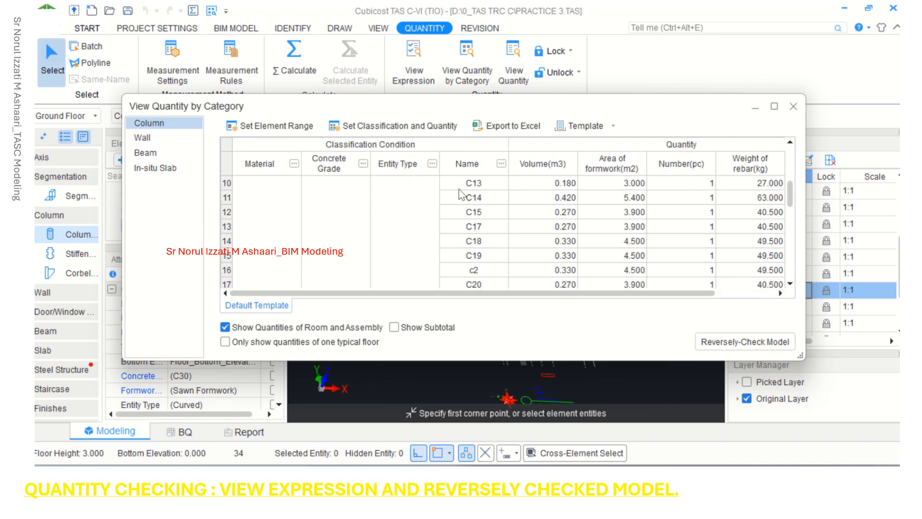
pyautogui.scroll(-6, 464, 204)
pyautogui.scroll(9, 464, 207)
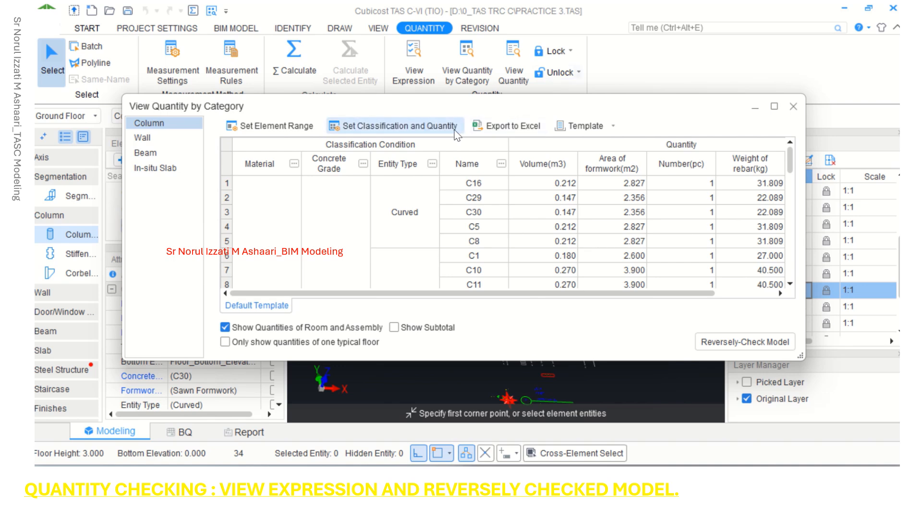
pyautogui.click(614, 127)
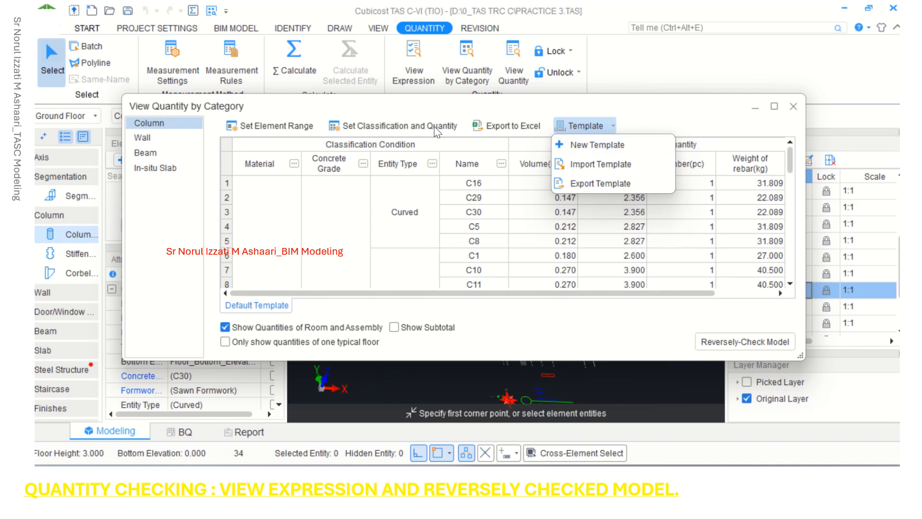
pyautogui.click(528, 129)
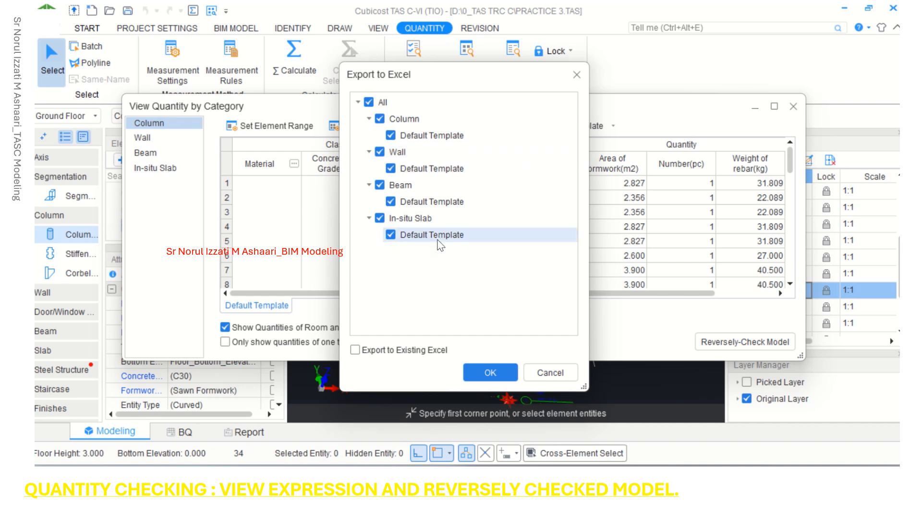
pyautogui.click(576, 72)
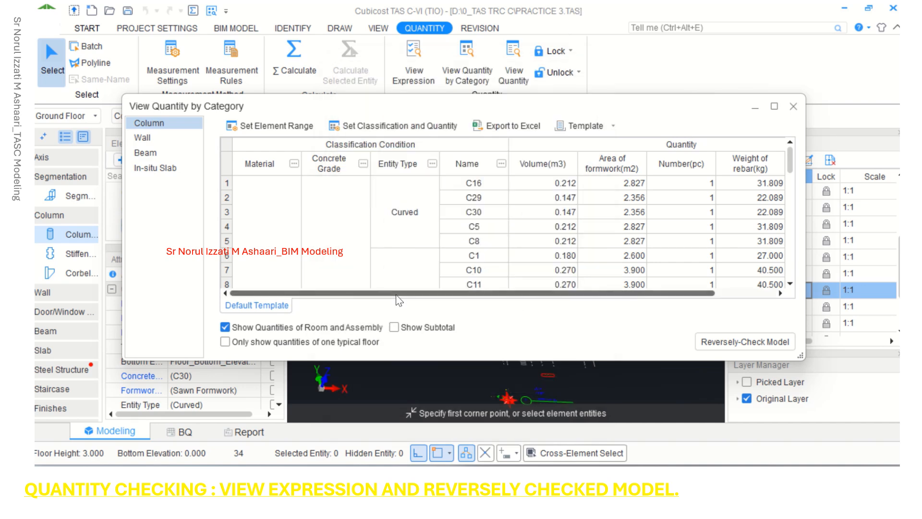
# Reversely check column C16's volume in the model and move the results window clear of the highlighted column
pyautogui.moveTo(397, 296); pyautogui.dragTo(457, 298)
pyautogui.click(477, 185)
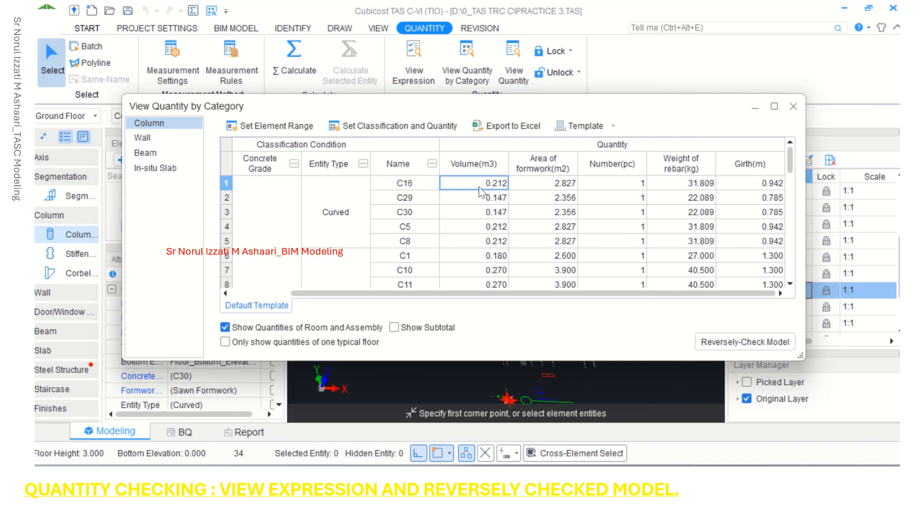
pyautogui.click(721, 342)
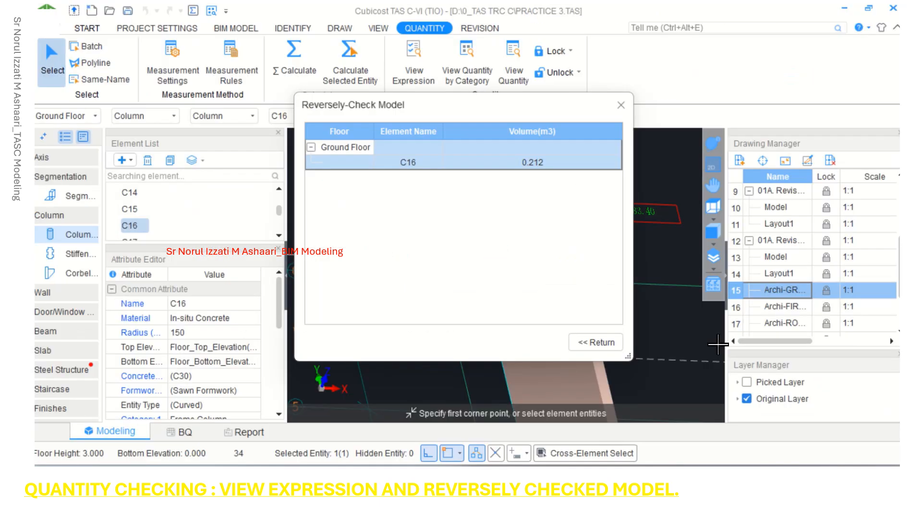
pyautogui.moveTo(482, 103); pyautogui.dragTo(510, 118)
pyautogui.moveTo(479, 240); pyautogui.dragTo(183, 263)
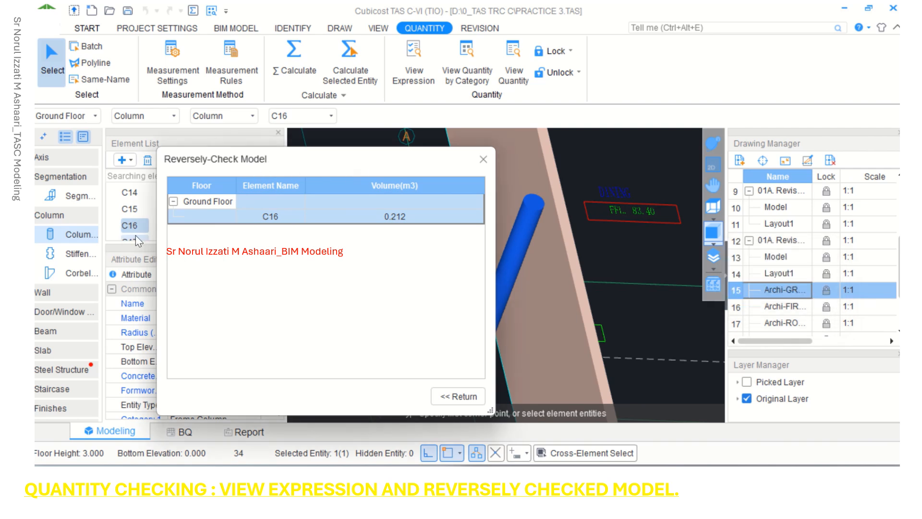
# Move the reverse-check results clear of highlighted column C16 and return to the quantities by category
pyautogui.moveTo(298, 140); pyautogui.dragTo(260, 124)
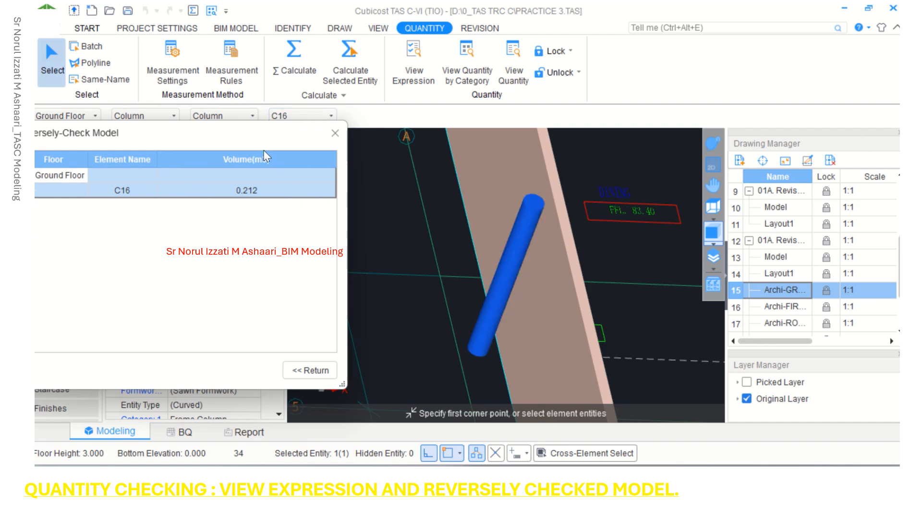
pyautogui.moveTo(267, 135); pyautogui.dragTo(324, 126)
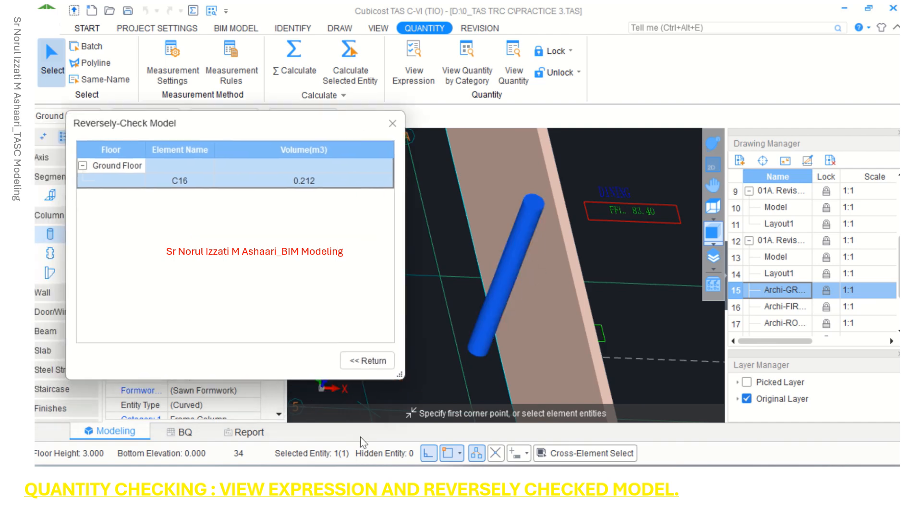
pyautogui.click(367, 360)
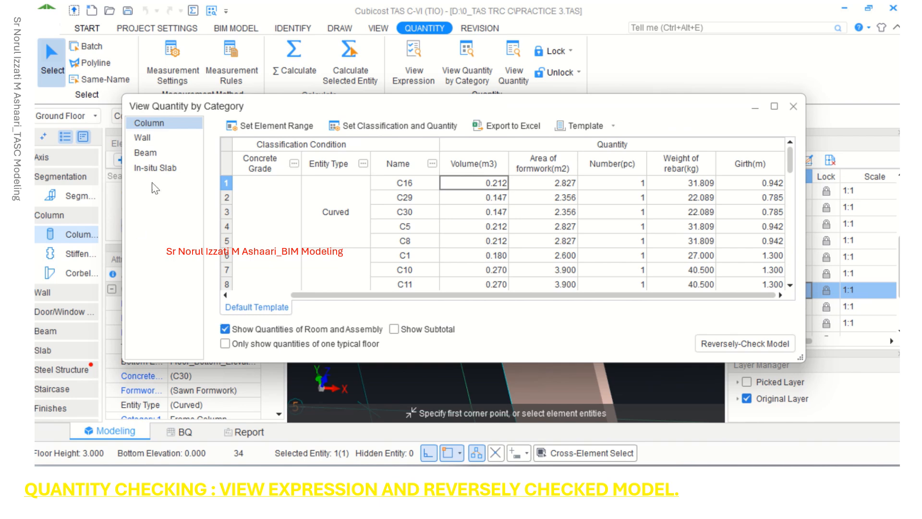
# View the wall and beam quantity tables, and close the quantities by category
pyautogui.click(152, 140)
pyautogui.click(150, 153)
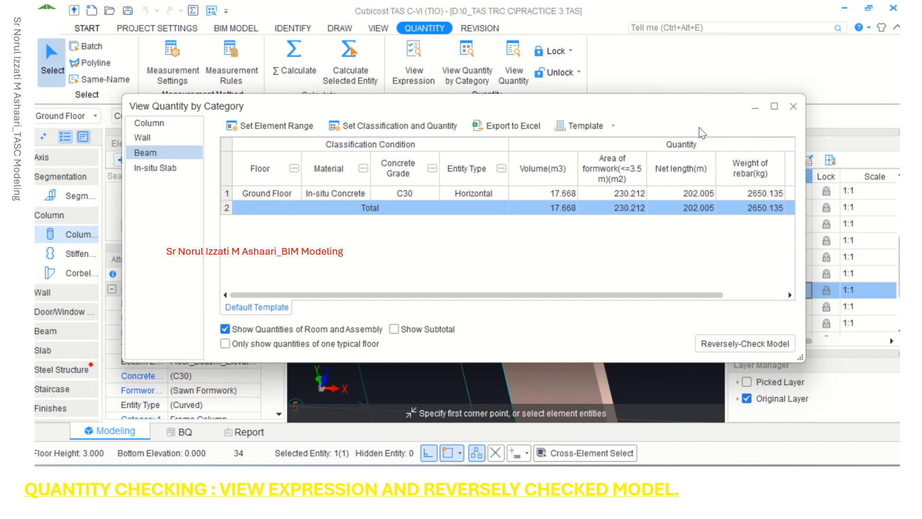
pyautogui.click(794, 106)
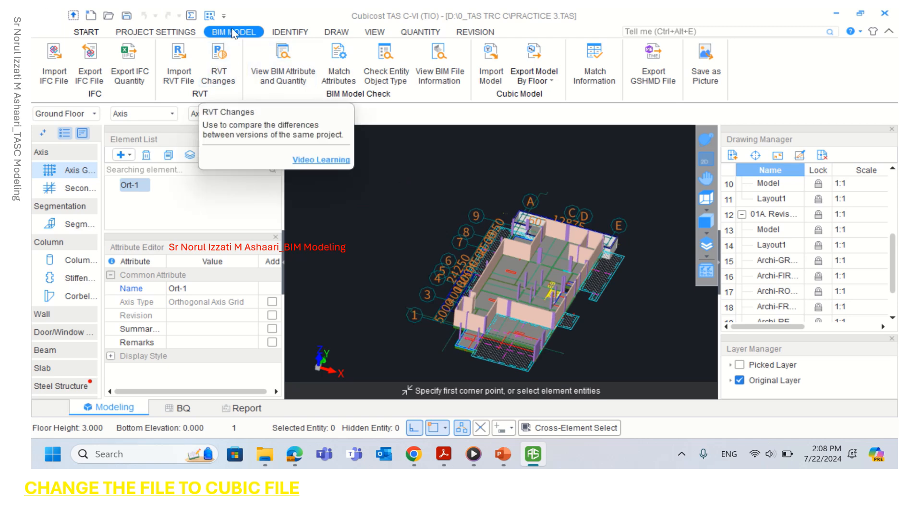
# Export the model by floor with all PRACTICE 3 floors included, saving it as the TAS exchange model PRACTICE 3 in the 0_TAS TRC C folder
pyautogui.click(552, 80)
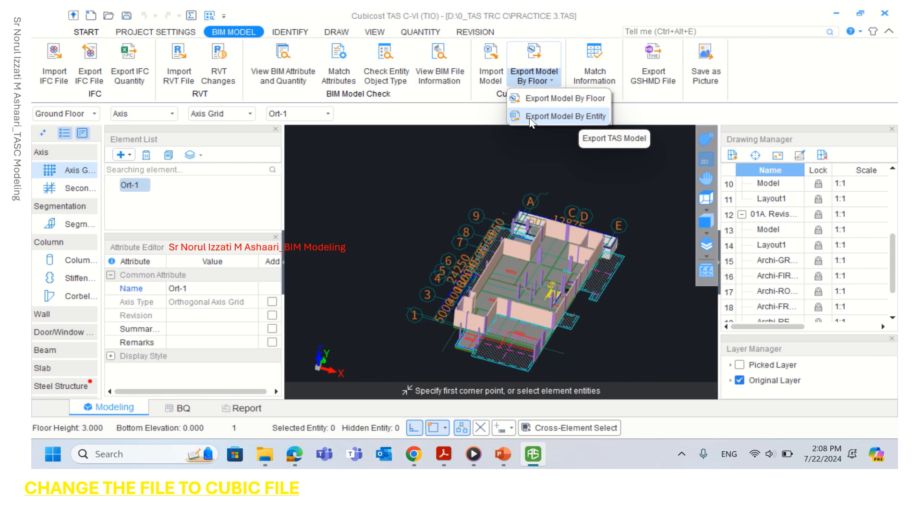
pyautogui.click(549, 98)
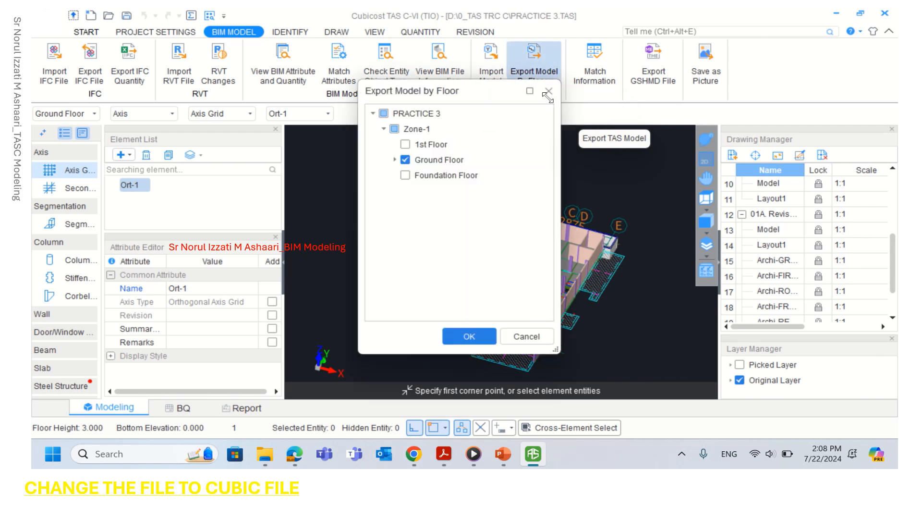
pyautogui.click(383, 114)
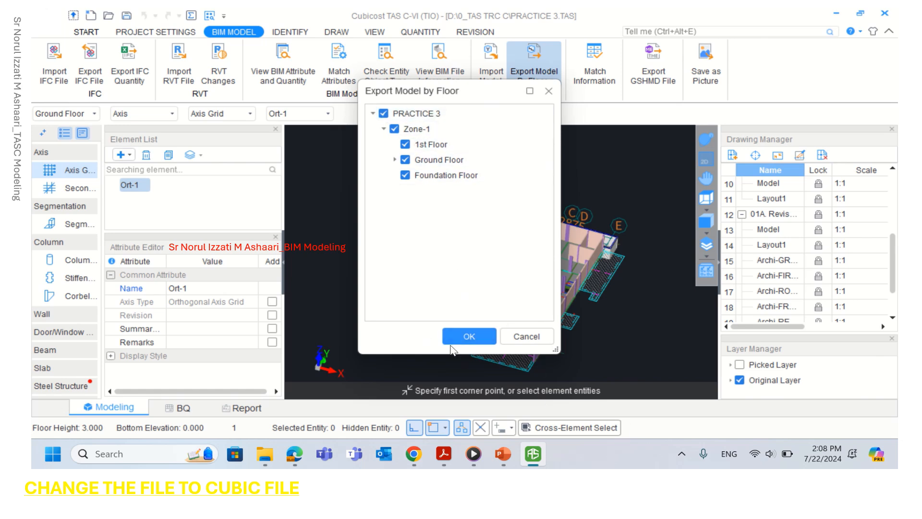
pyautogui.click(470, 339)
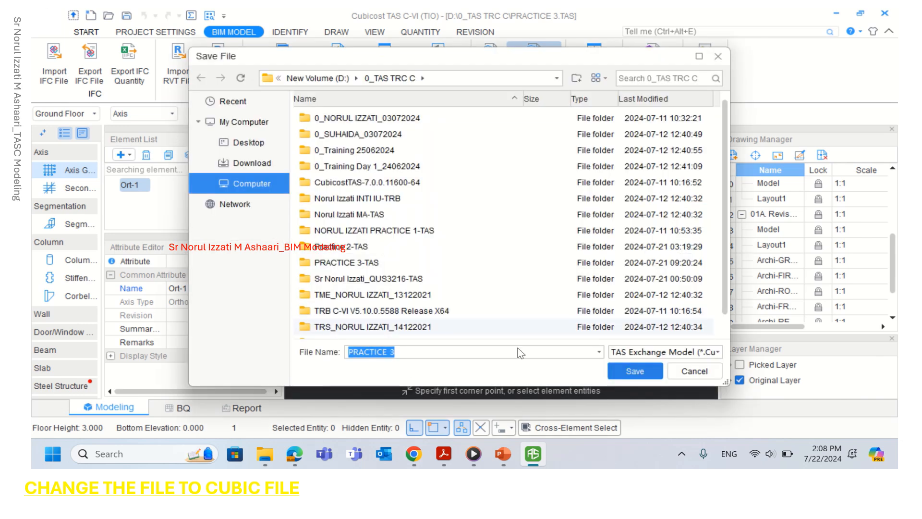
pyautogui.click(623, 368)
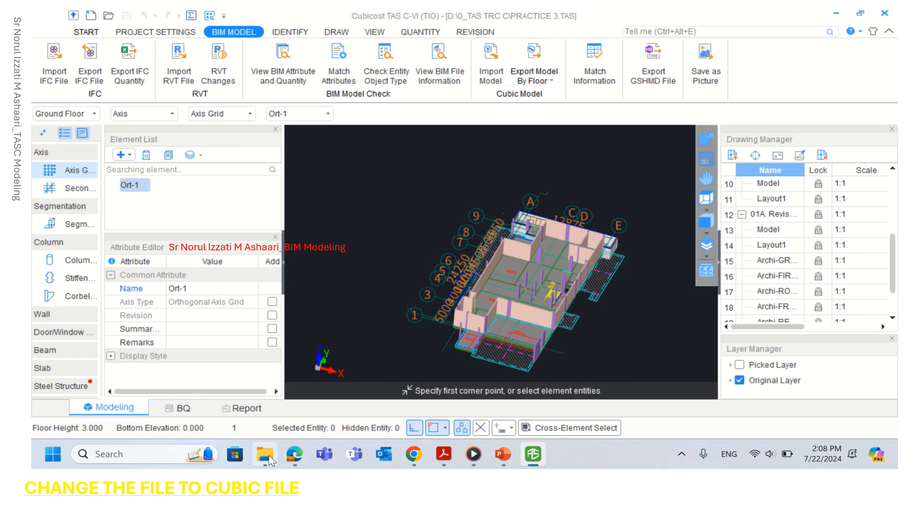
# Switch to File Explorer and locate the exported PRACTICE 3 CUBIC file in the 0_TAS TRC C folder
pyautogui.moveTo(268, 456)
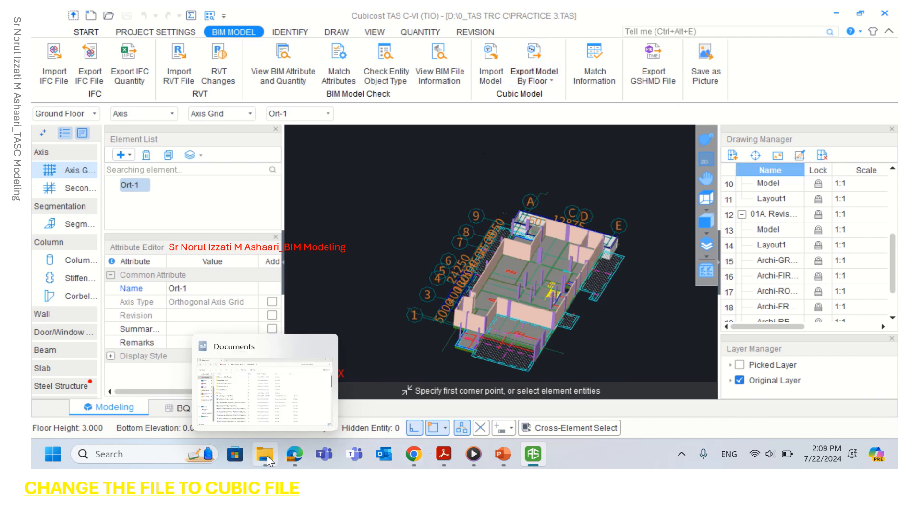
pyautogui.click(268, 460)
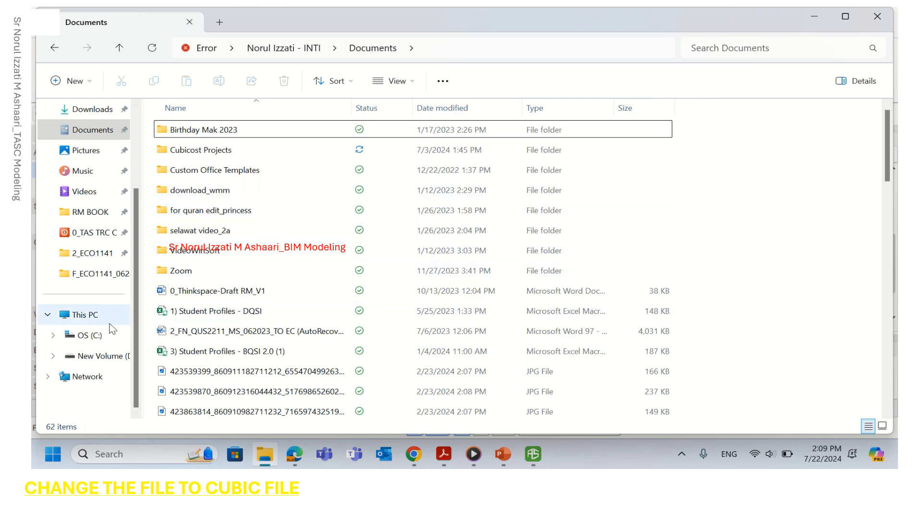
pyautogui.click(91, 232)
pyautogui.scroll(-8, 310, 330)
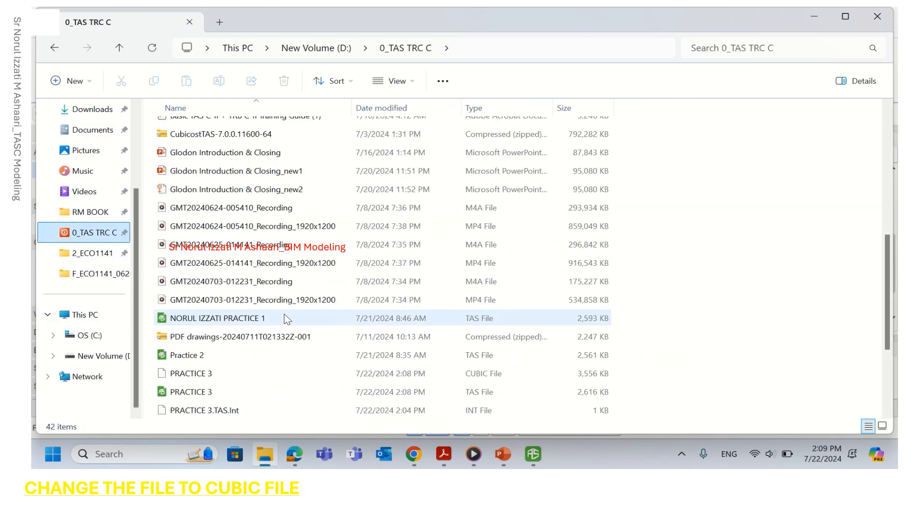
pyautogui.click(191, 377)
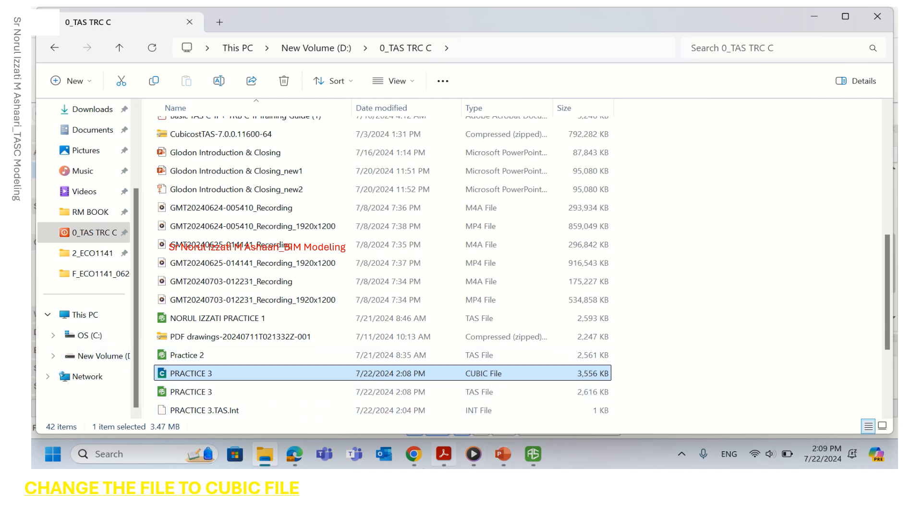
pyautogui.moveTo(503, 461)
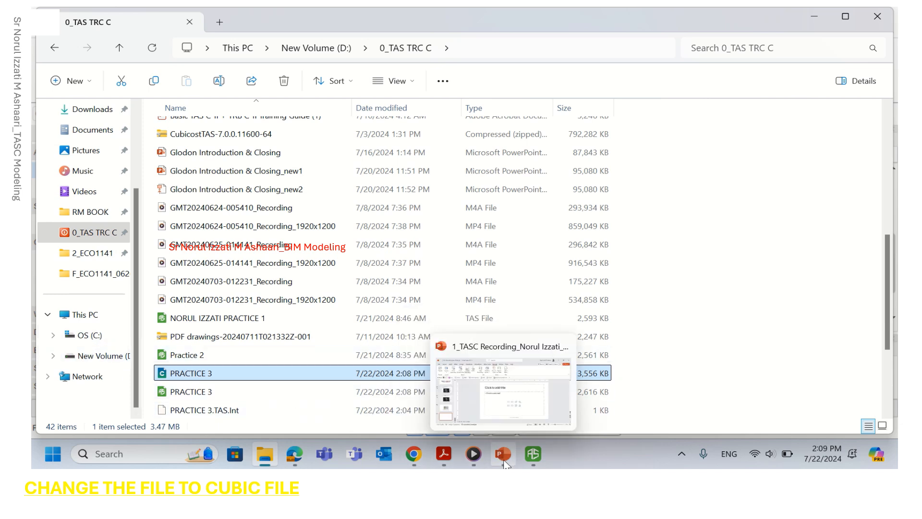
pyautogui.click(504, 460)
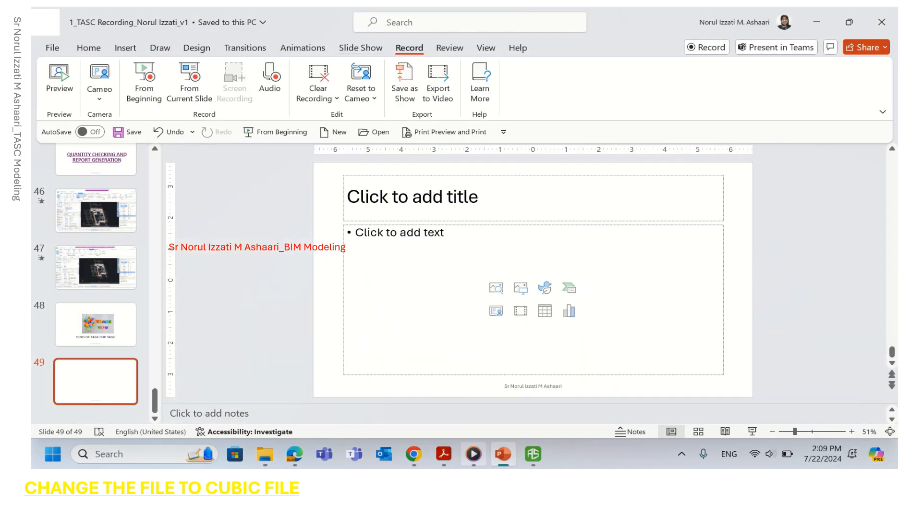
pyautogui.click(533, 454)
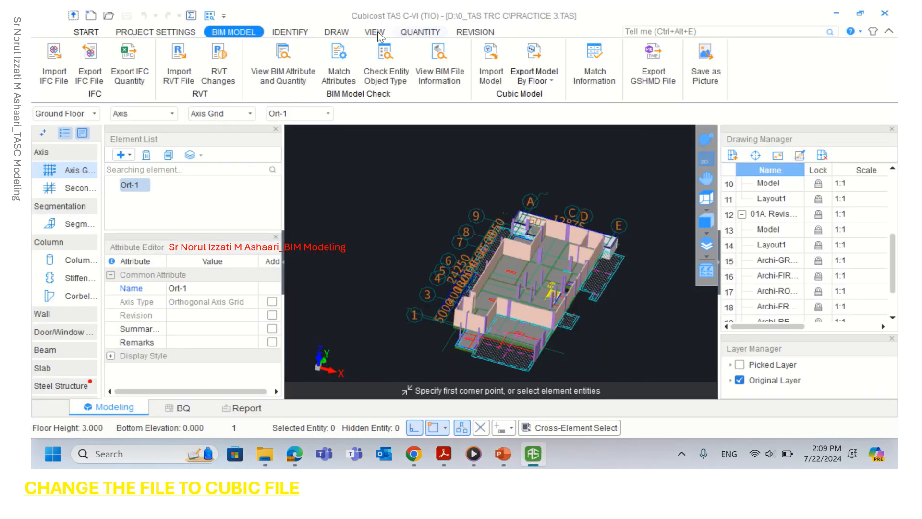
pyautogui.moveTo(405, 6)
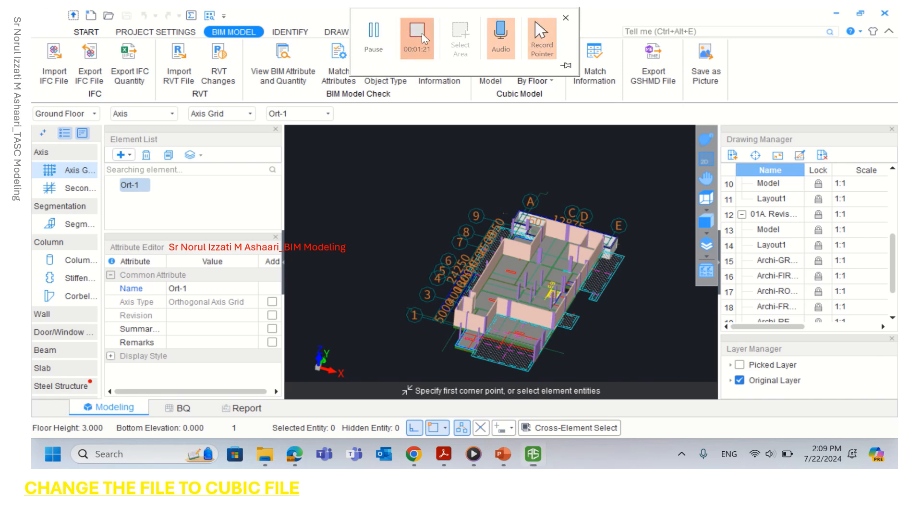
pyautogui.click(422, 33)
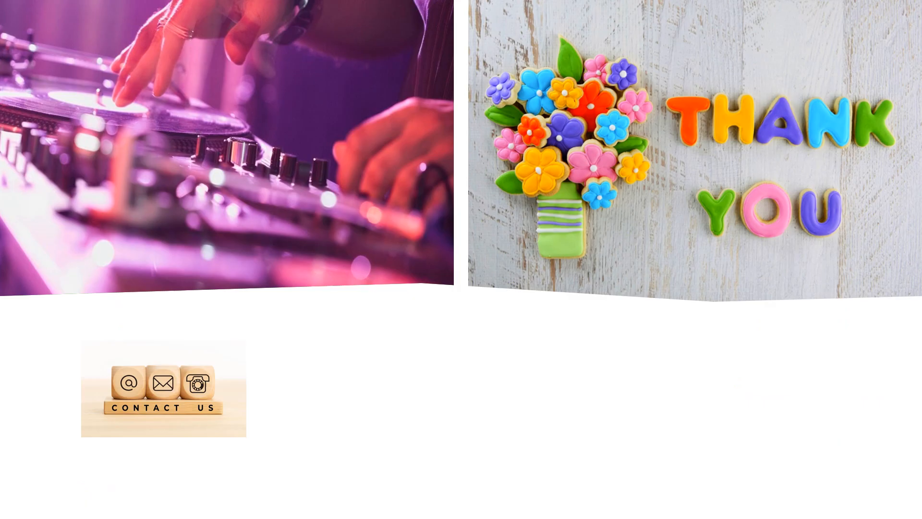